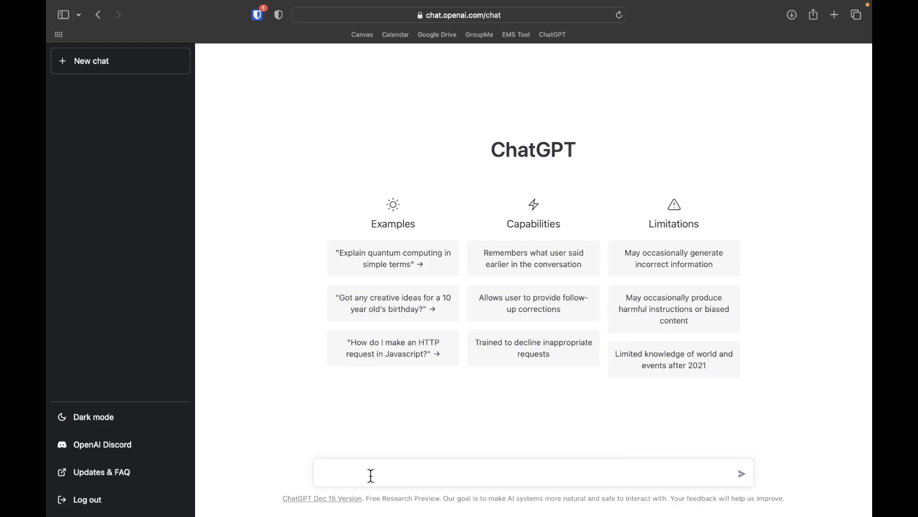
Request a Python script that checks whether a number is greater than, less than, or equal to 50
left_click(372, 476)
type("Writ a")
key("BackSpace")
key("BackSpace")
type("e me a Pyth")
type("on script that")
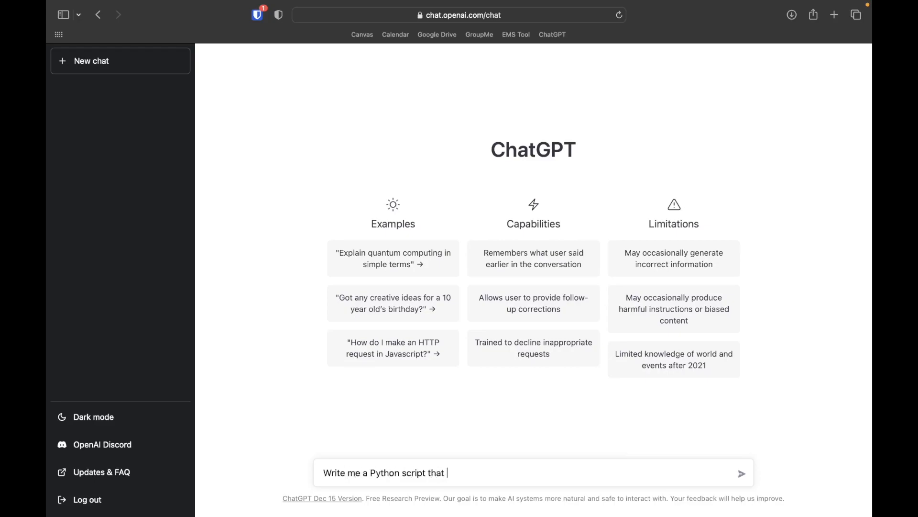
type(" checks if ")
type("a number is g")
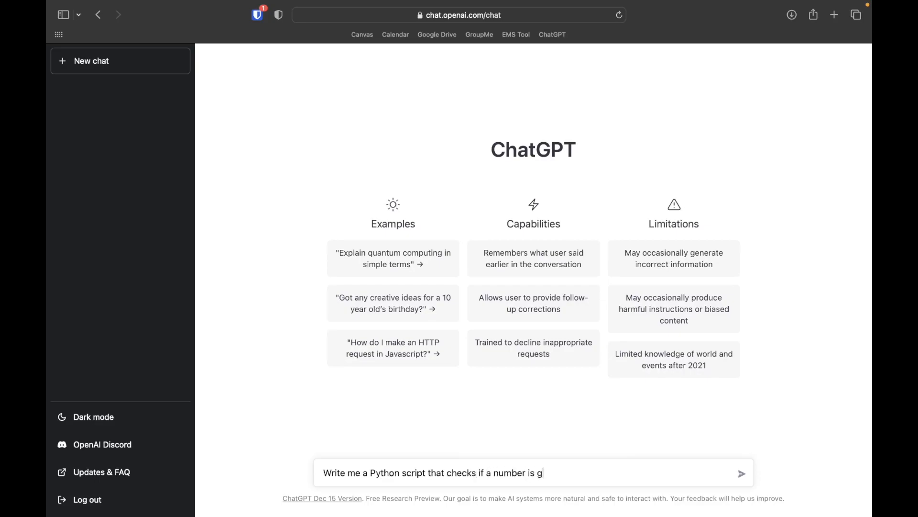
type("reath")
key("BackSpace")
key("BackSpace")
type("ter than, ")
type("less than,")
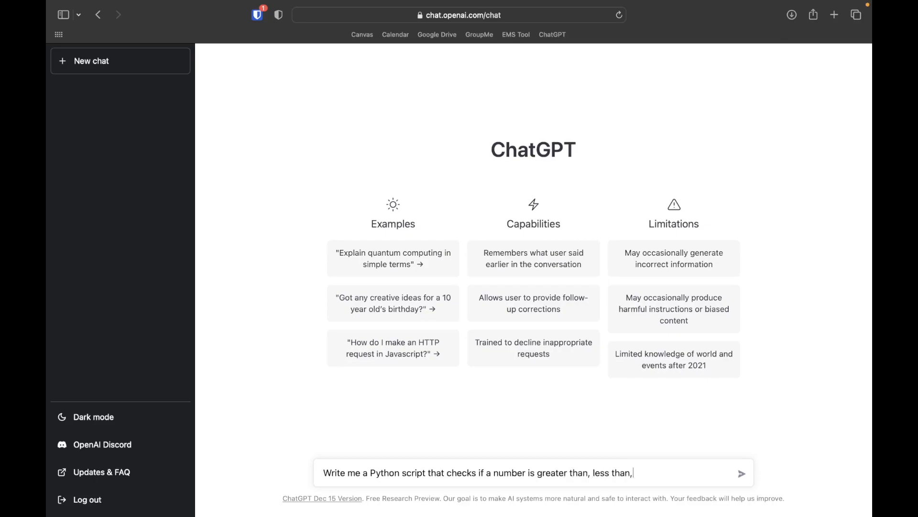
type(" or equal to ")
type("50")
type(", and print ")
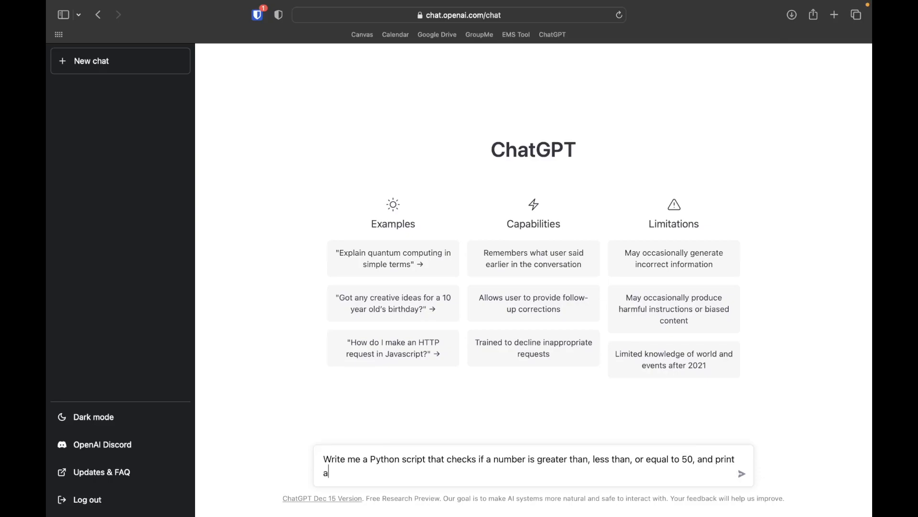
type("a statement i")
type("n each scenar")
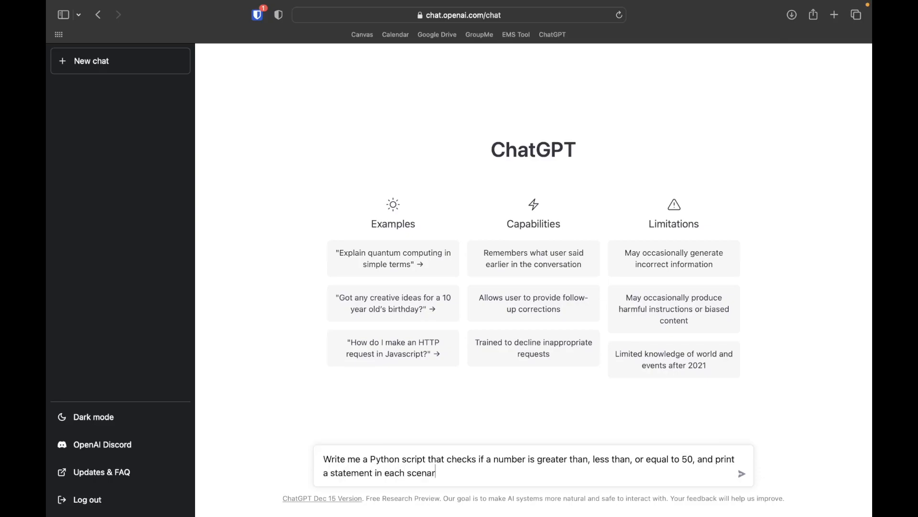
type("io")
key("Return")
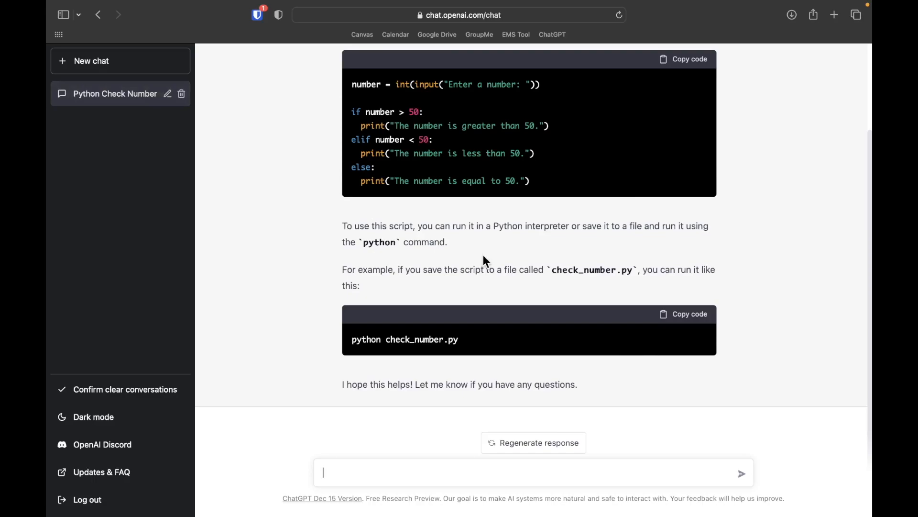
scroll(482, 255, "up", 2)
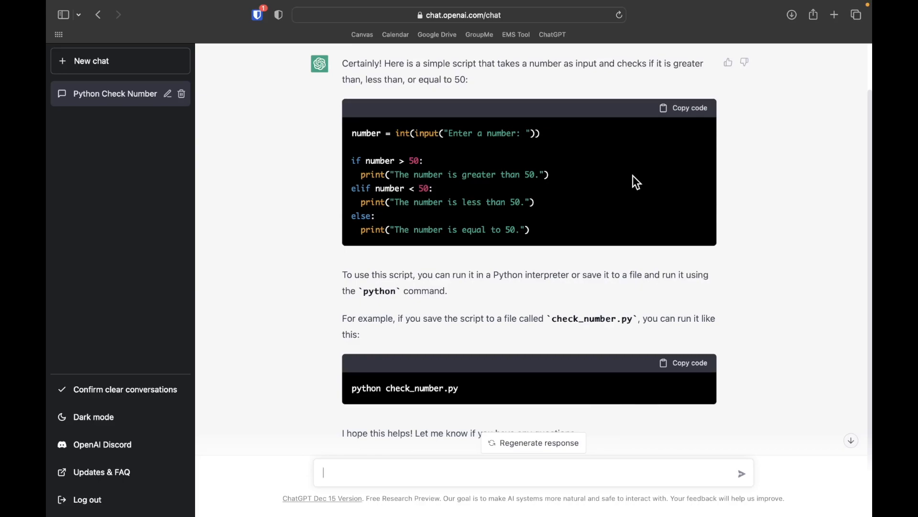
Review the generated number-versus-50 script, then start a fresh chat
left_click(121, 64)
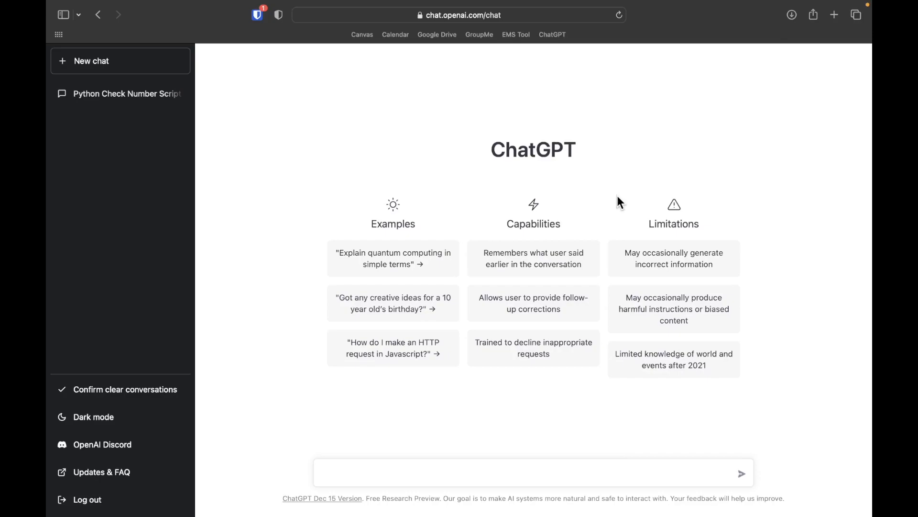
Switch from ChatGPT to the code editor holding the x = 7 if-statement script
key("ctrl+Right")
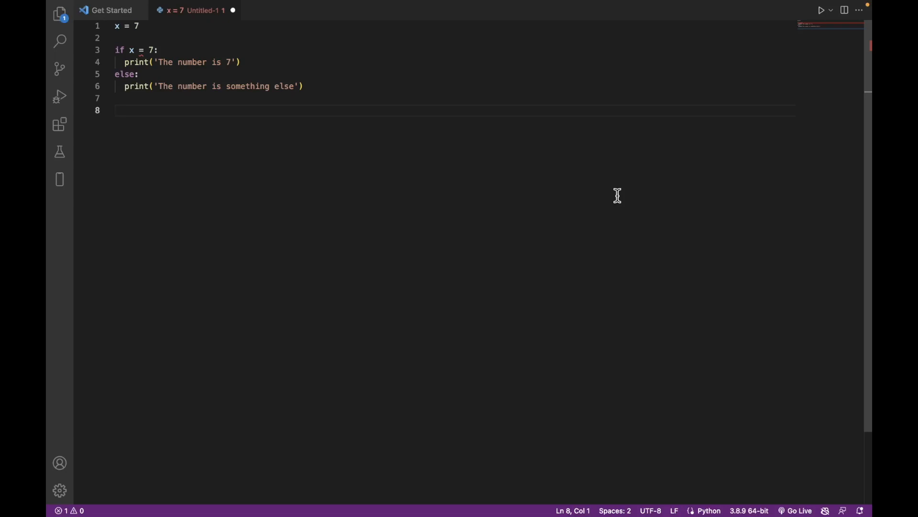
Copy the whole x = 7 script with its single = comparison unchanged and return to ChatGPT
left_click(144, 50)
type("=")
key("BackSpace")
left_click_drag(114, 26, 336, 86)
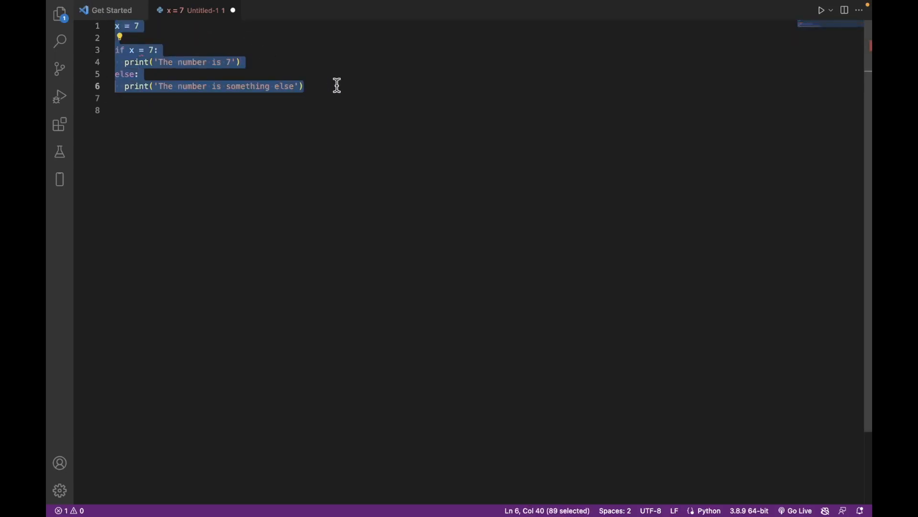
key("super+c")
key("super+Tab")
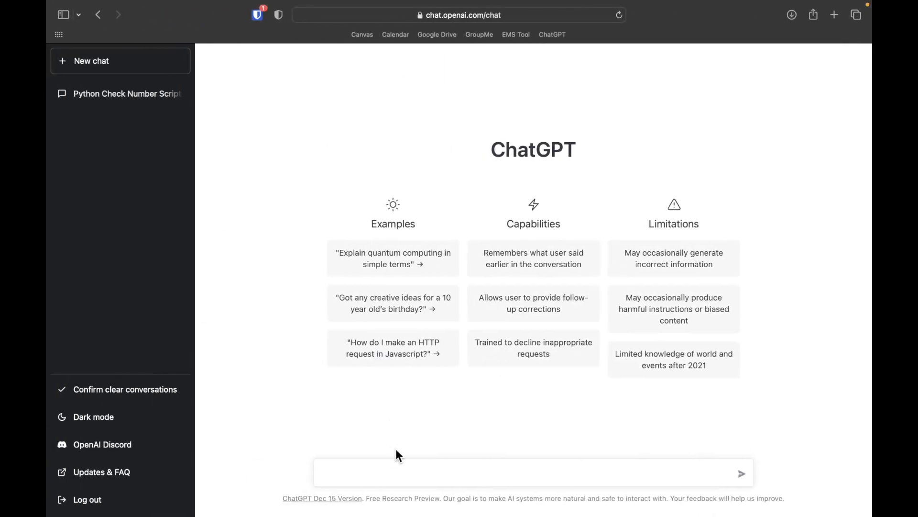
Send a 'Debug this code:' prompt with the pasted x = 7 if-statement script
left_click(395, 474)
type("Debug this cod")
type("e:")
key("shift+Return")
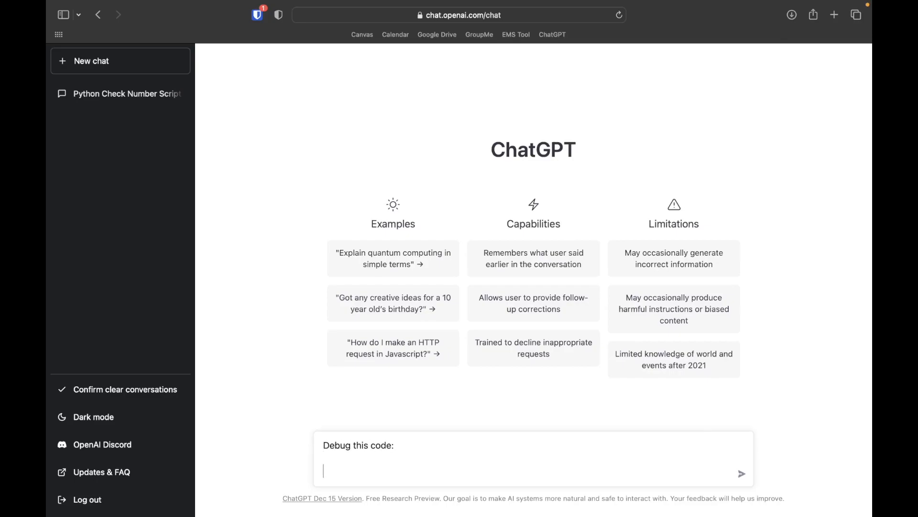
key("super+v")
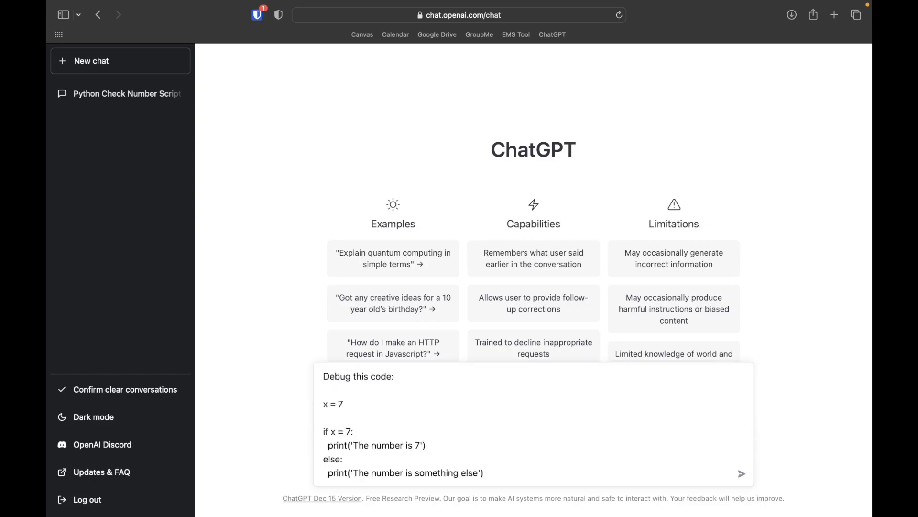
key("Return")
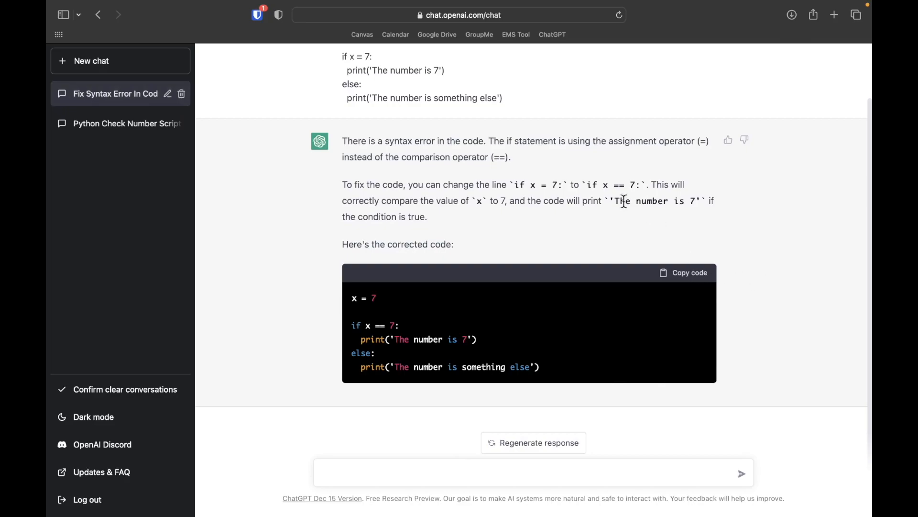
scroll(625, 201, "up", 3)
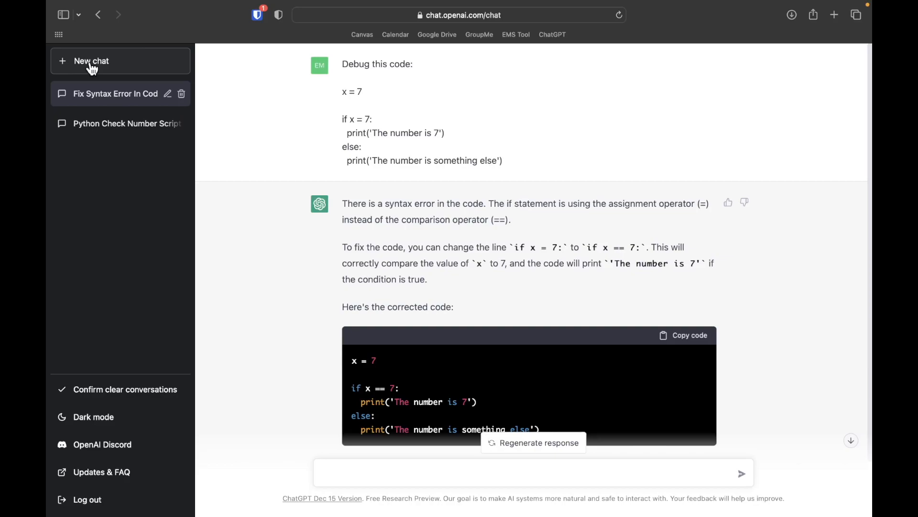
scroll(325, 144, "down", 2)
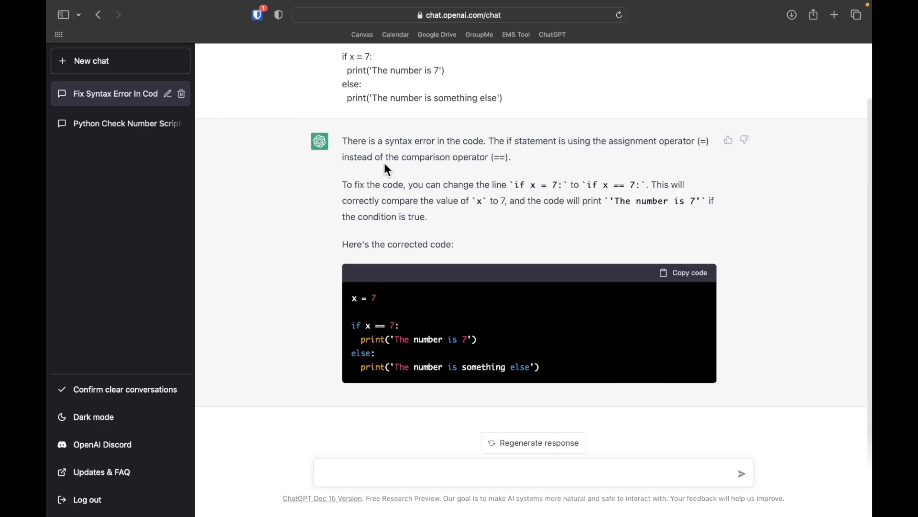
Review the corrected x == 7 code in ChatGPT's reply, then start a new chat
left_click(79, 60)
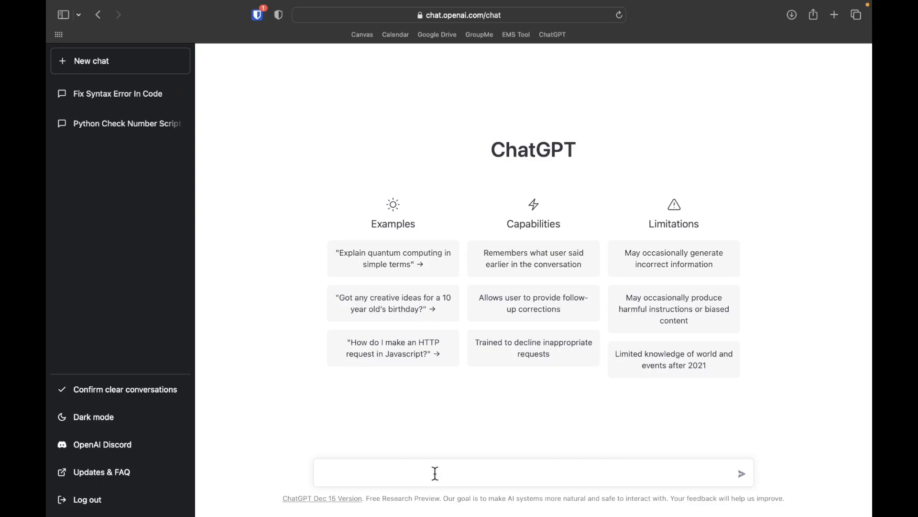
type("Writ e")
Send the request for a Discord bot that posts a message every hour
key("BackSpace")
type("me the code for a")
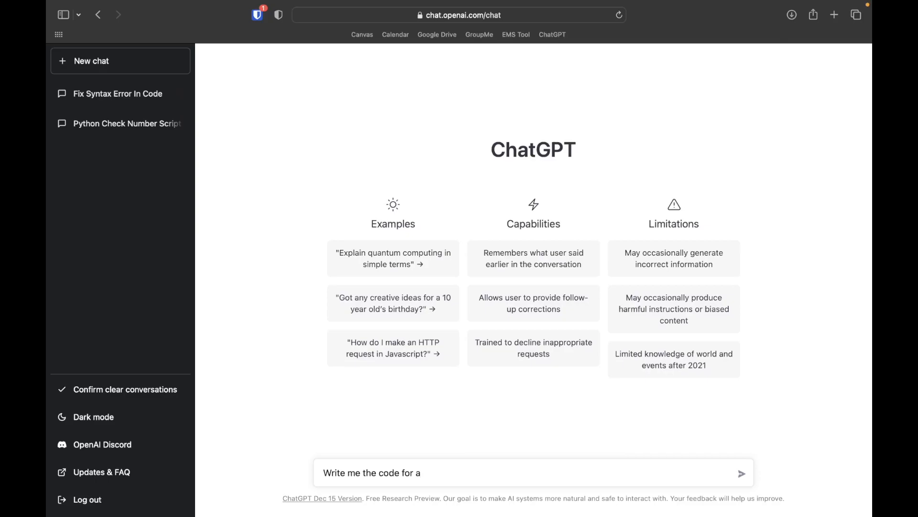
type(" discord bot")
type(" that send ")
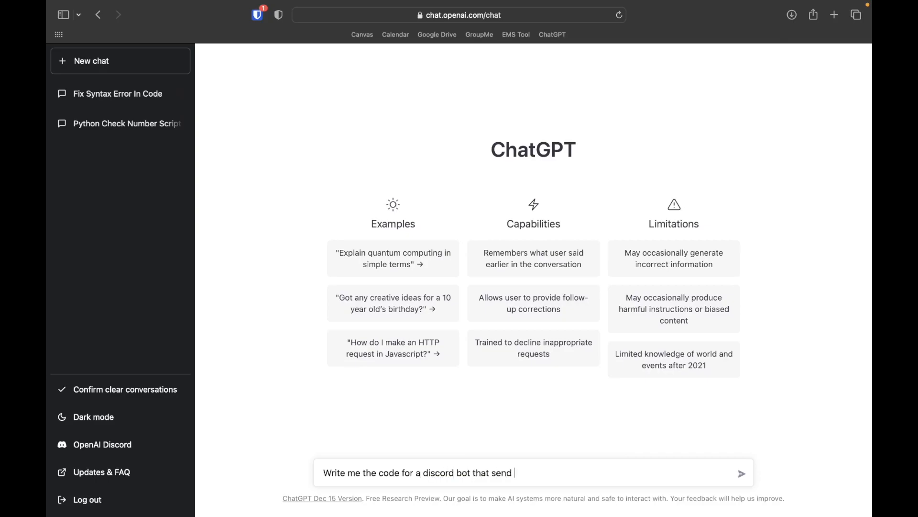
type(" a messa")
type("ge every hour")
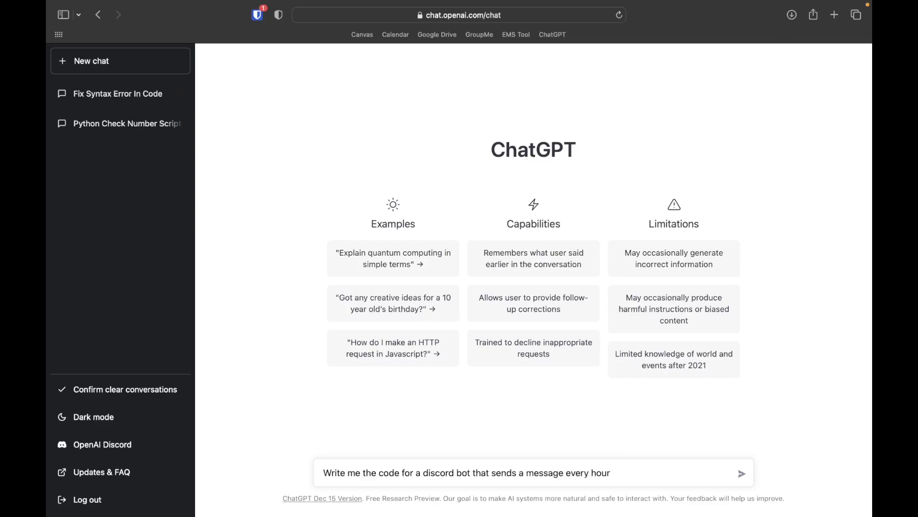
key("Return")
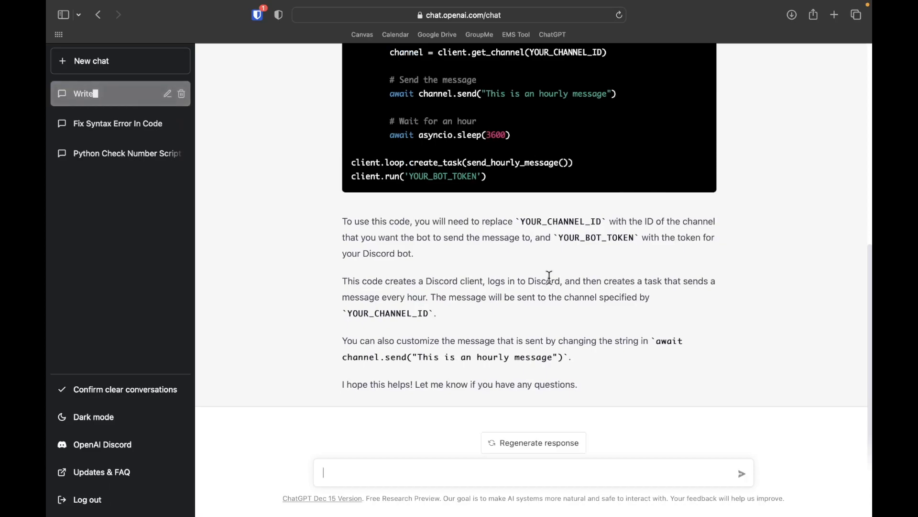
scroll(549, 278, "up", 3)
scroll(549, 278, "up", 5)
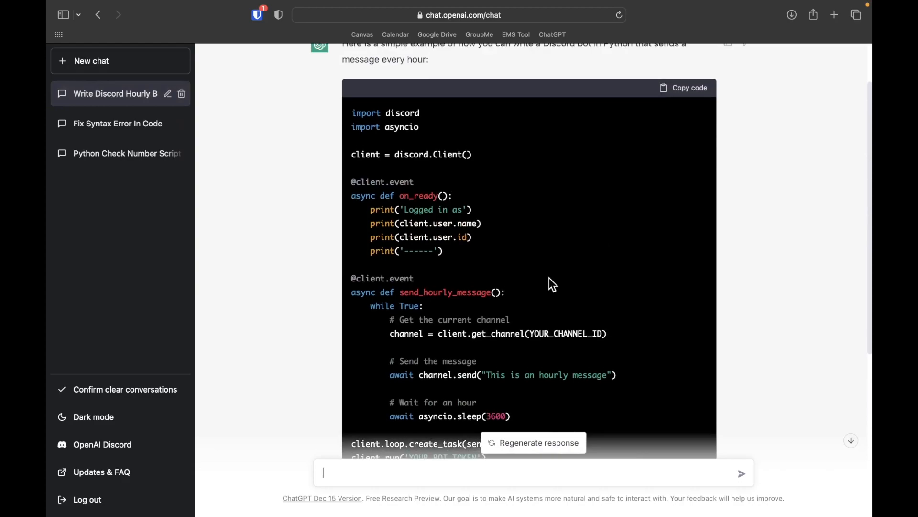
scroll(549, 278, "down", 1)
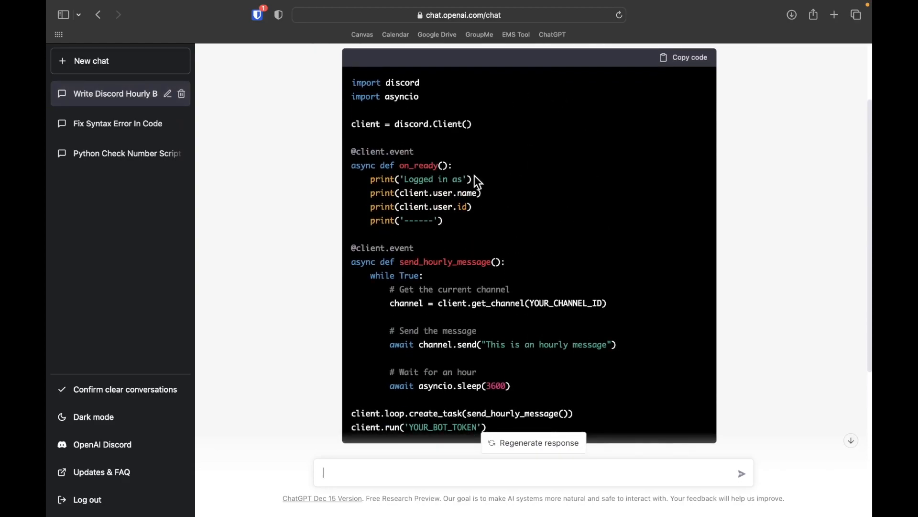
scroll(475, 179, "down", 1)
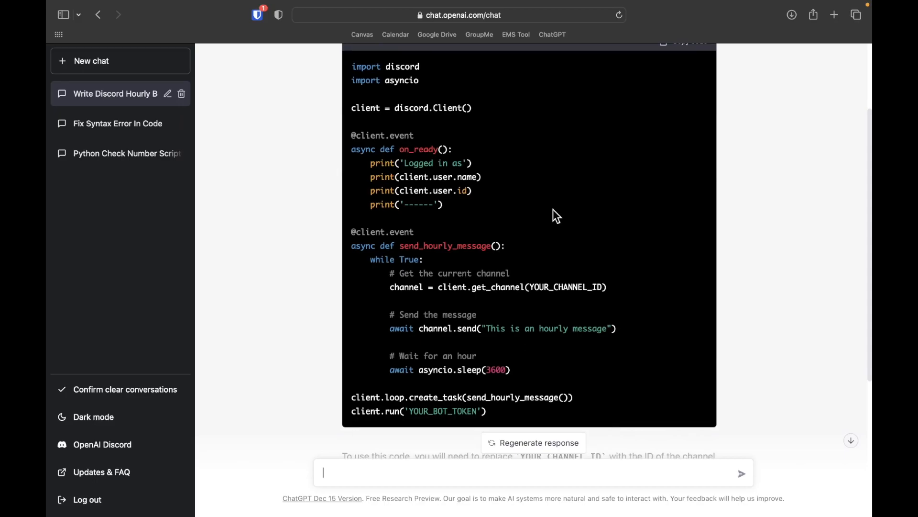
scroll(553, 208, "down", 5)
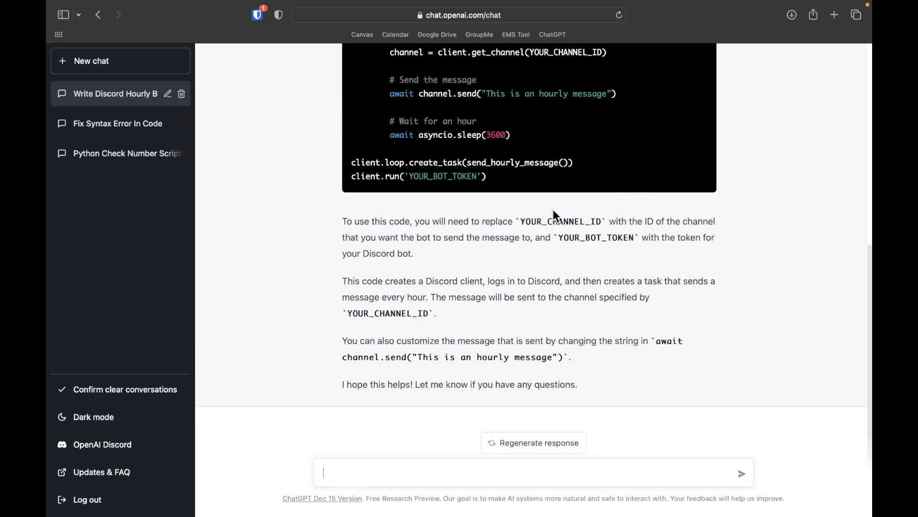
scroll(553, 209, "up", 3)
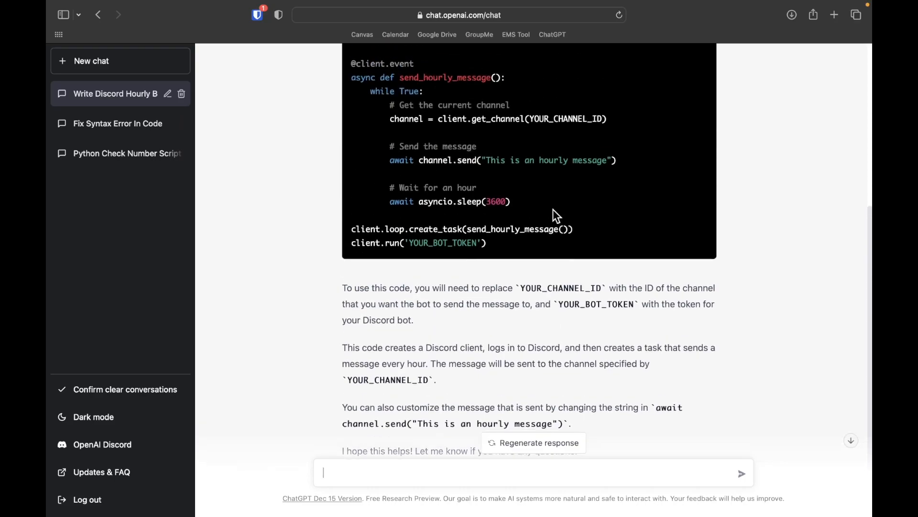
scroll(554, 209, "up", 3)
scroll(553, 209, "up", 3)
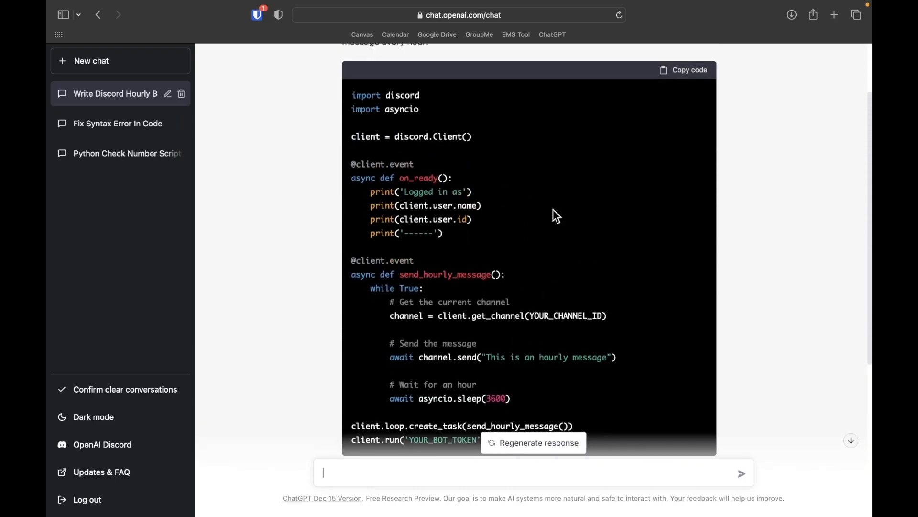